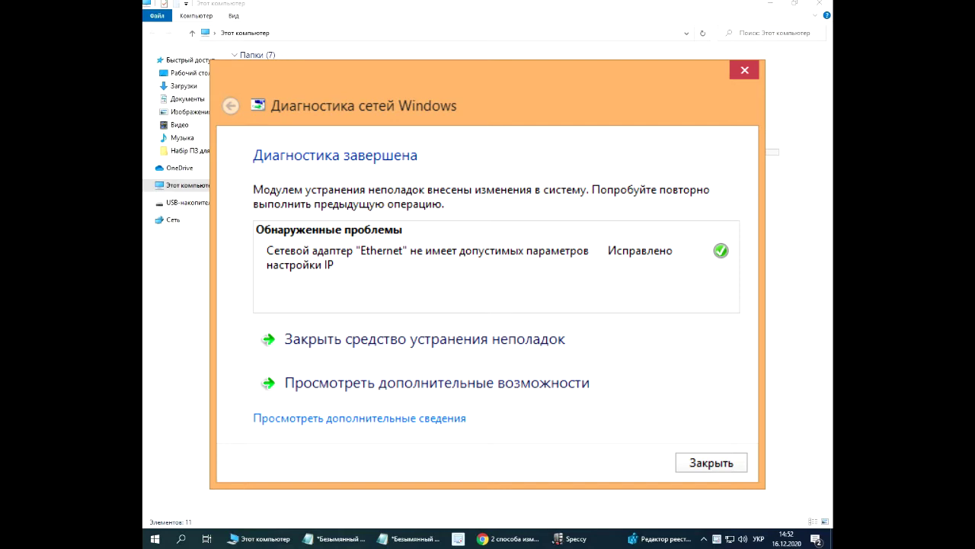
- Close the network diagnostics and open the adapter list from the network and Internet settings
{"action": "left_click", "coordinate": [726, 467]}
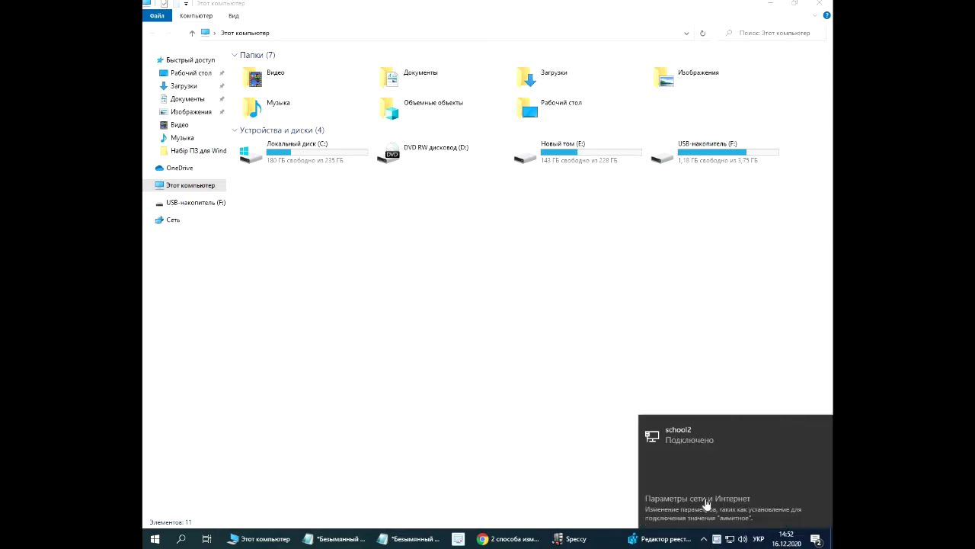
{"action": "left_click", "coordinate": [706, 502]}
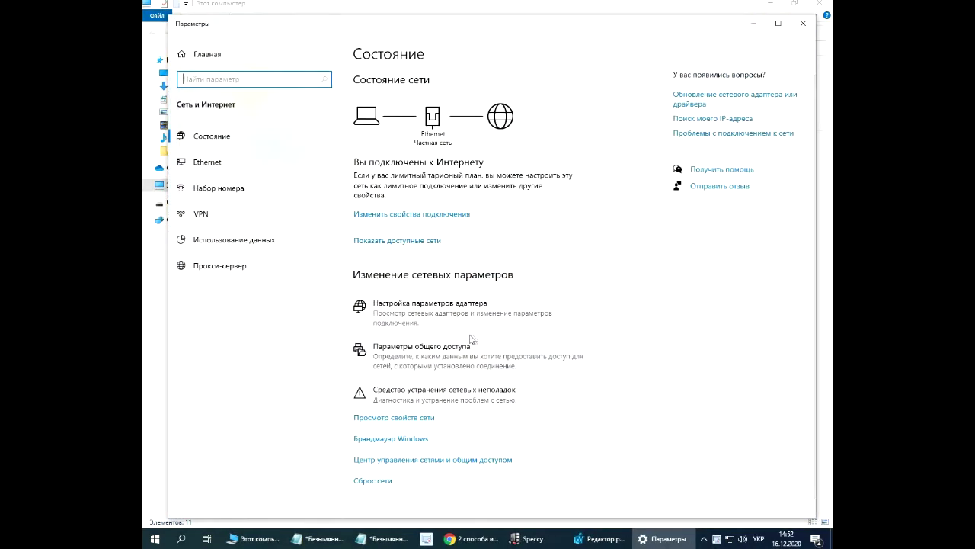
{"action": "left_click", "coordinate": [420, 313]}
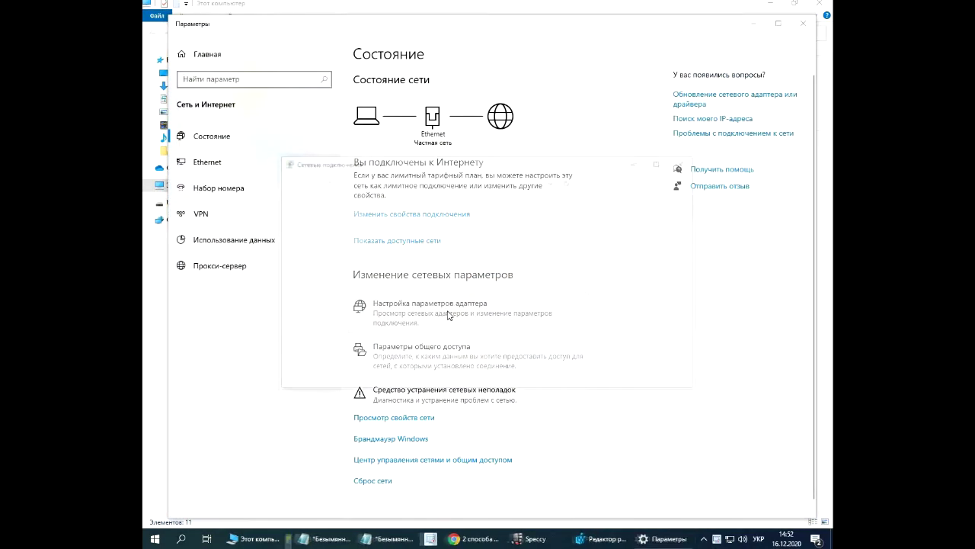
{"action": "right_click", "coordinate": [332, 232]}
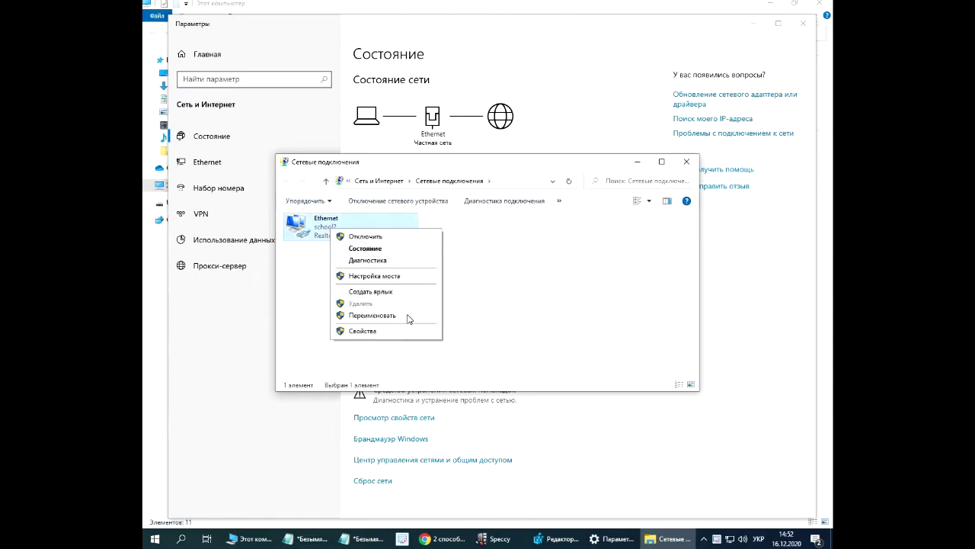
{"action": "left_click", "coordinate": [312, 259]}
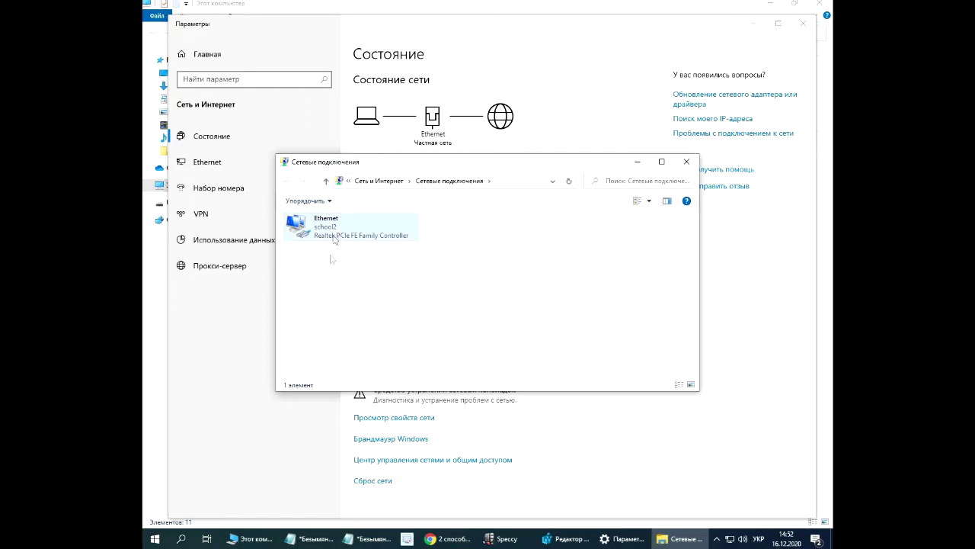
- Open Device Manager from this computer's system properties and expand the network adapters category
{"action": "left_click", "coordinate": [149, 258]}
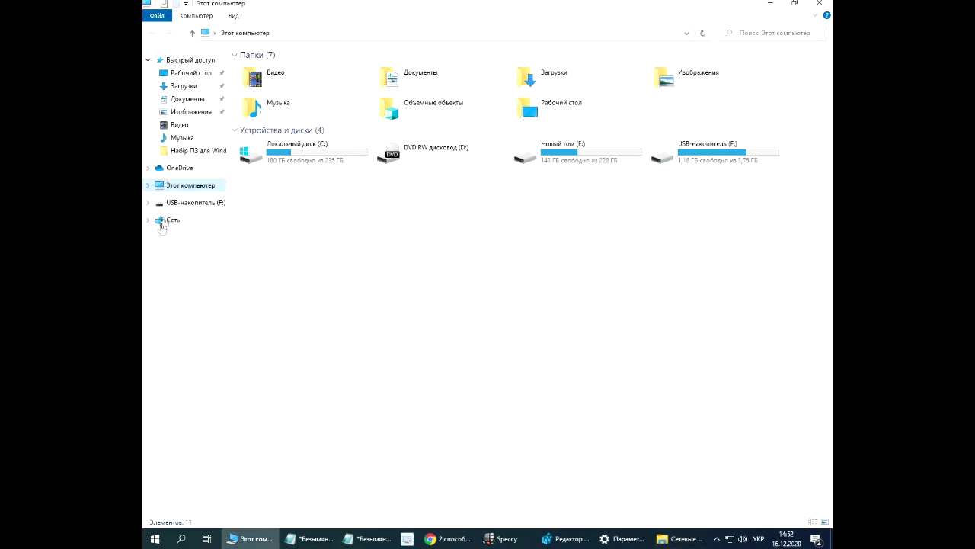
{"action": "right_click", "coordinate": [187, 189]}
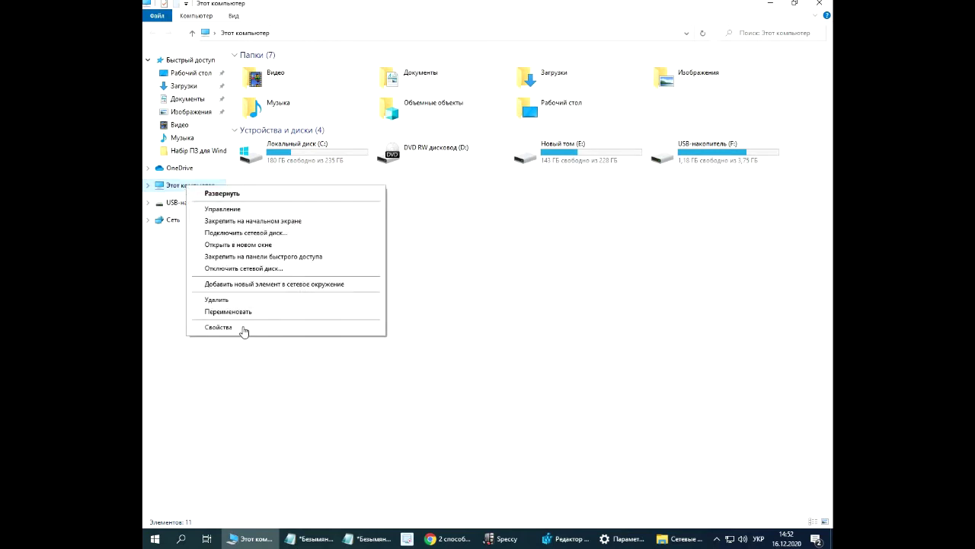
{"action": "left_click", "coordinate": [219, 327]}
{"action": "left_click", "coordinate": [334, 231]}
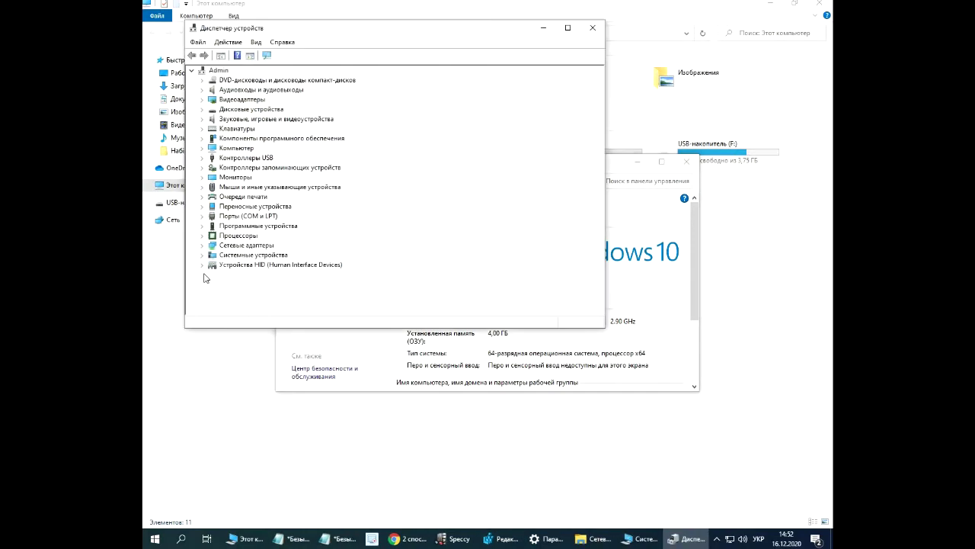
{"action": "left_click", "coordinate": [202, 245]}
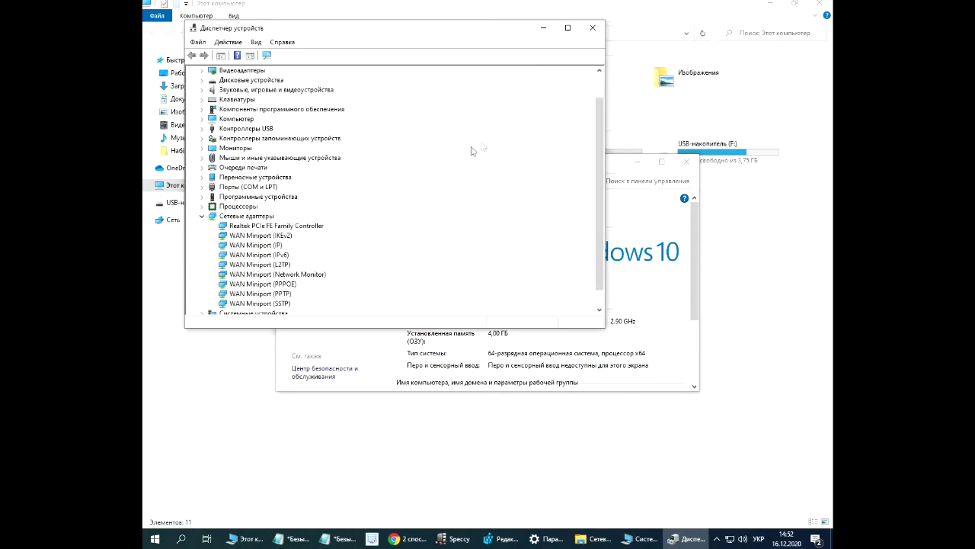
{"action": "scroll", "coordinate": [318, 132], "scroll_direction": "up", "scroll_amount": 1}
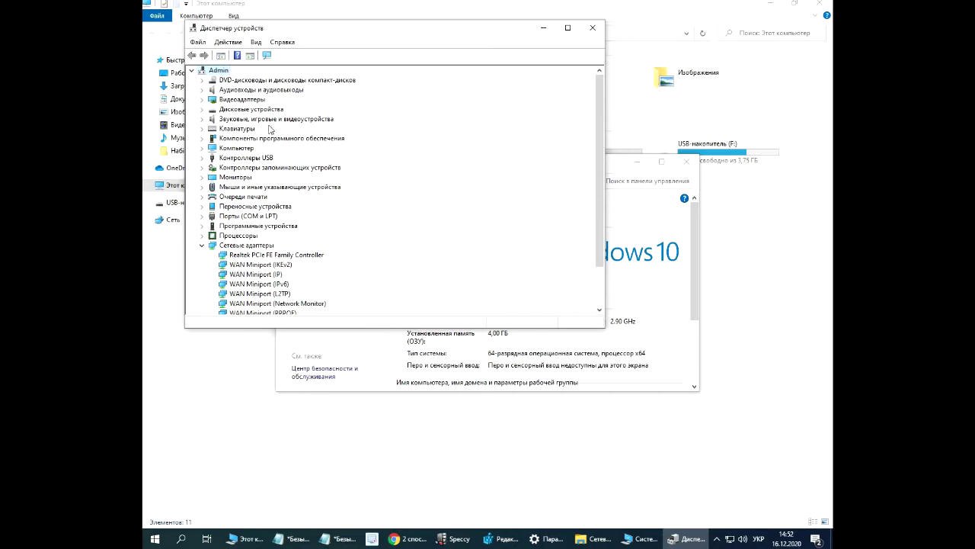
- Open the driver update options for the Realtek PCIe FE Family Controller and close them without updating
{"action": "left_click", "coordinate": [239, 257]}
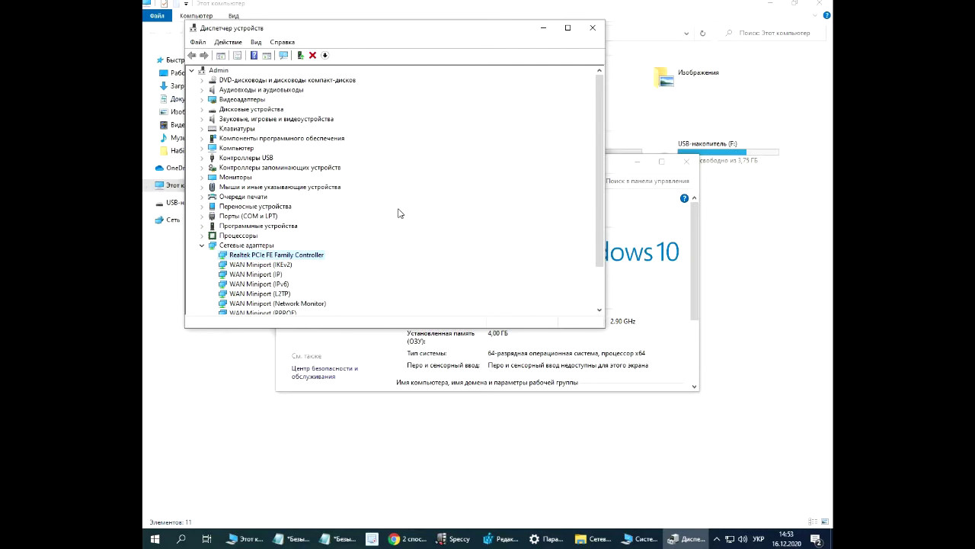
{"action": "right_click", "coordinate": [320, 255]}
{"action": "left_click", "coordinate": [354, 261]}
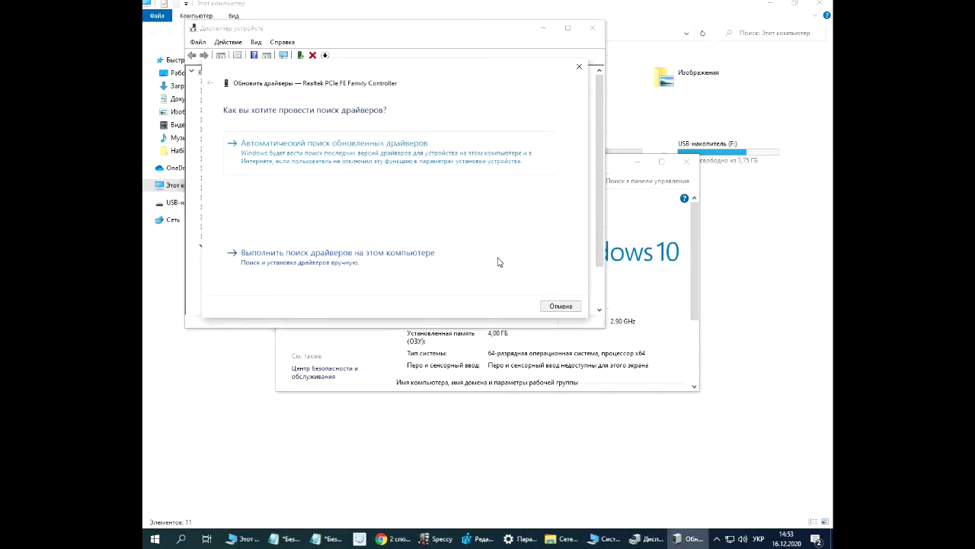
{"action": "left_click", "coordinate": [582, 70]}
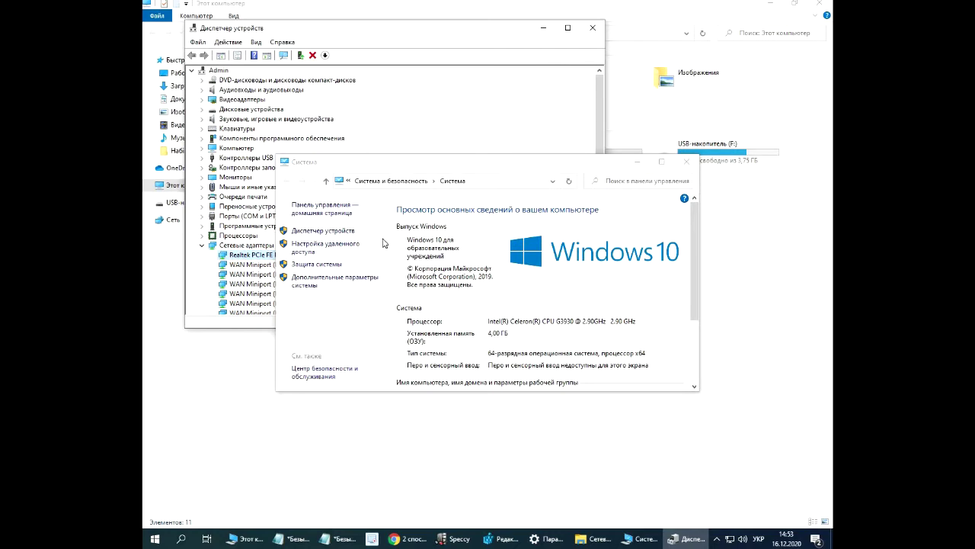
{"action": "left_click", "coordinate": [419, 29]}
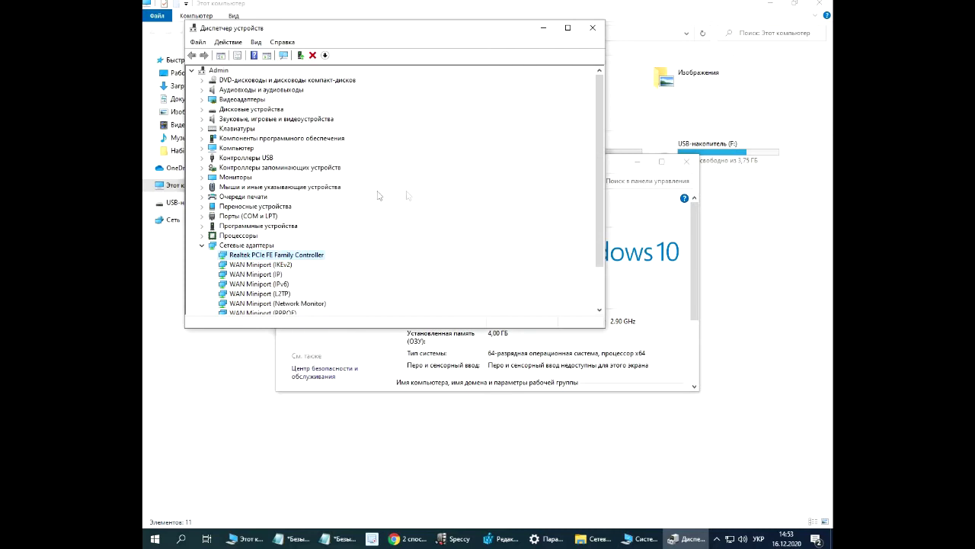
- Display the hardware IDs in the Realtek PCIe FE Family Controller's properties and move the dialog aside
{"action": "right_click", "coordinate": [246, 259]}
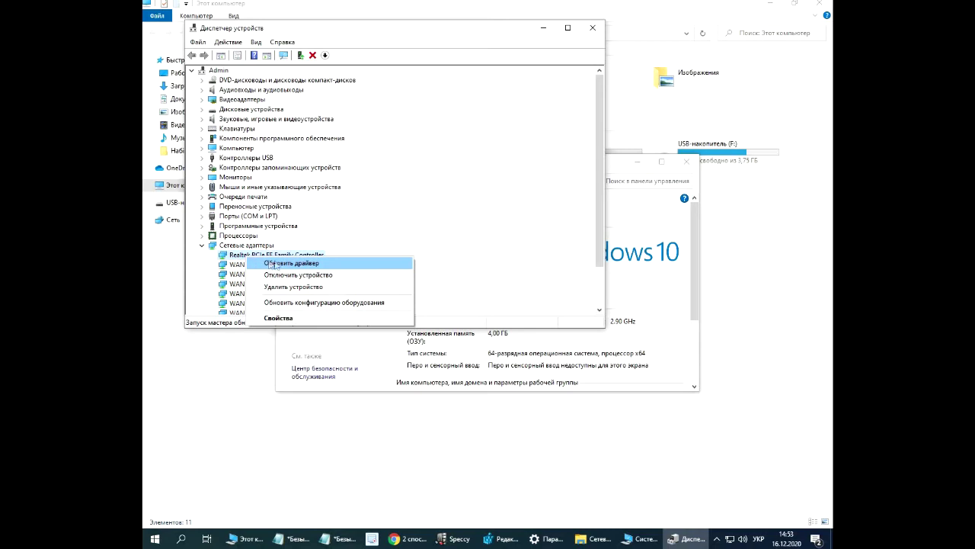
{"action": "left_click", "coordinate": [288, 318]}
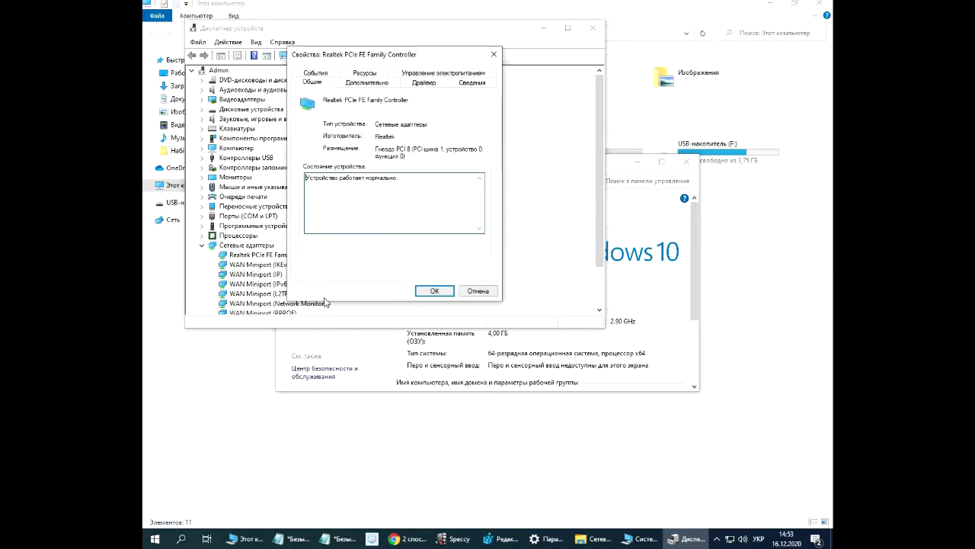
{"action": "left_click", "coordinate": [468, 83]}
{"action": "left_click", "coordinate": [455, 137]}
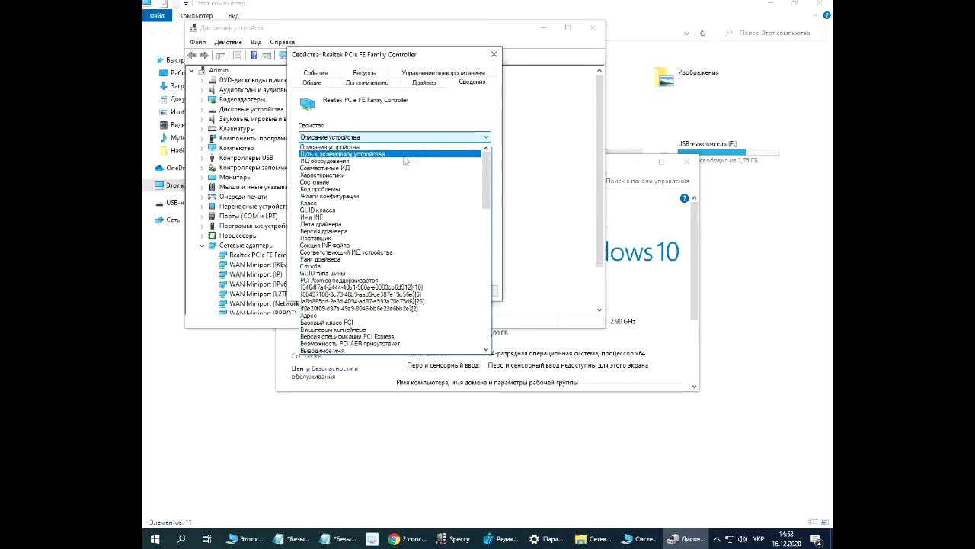
{"action": "left_click", "coordinate": [387, 162]}
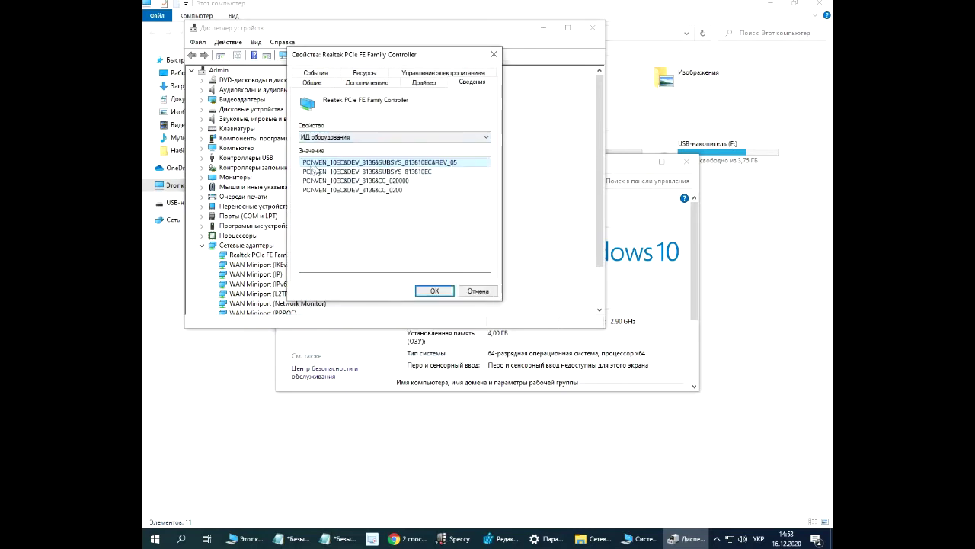
{"action": "left_click", "coordinate": [468, 161]}
{"action": "left_click_drag", "start_coordinate": [435, 58], "coordinate": [425, 97]}
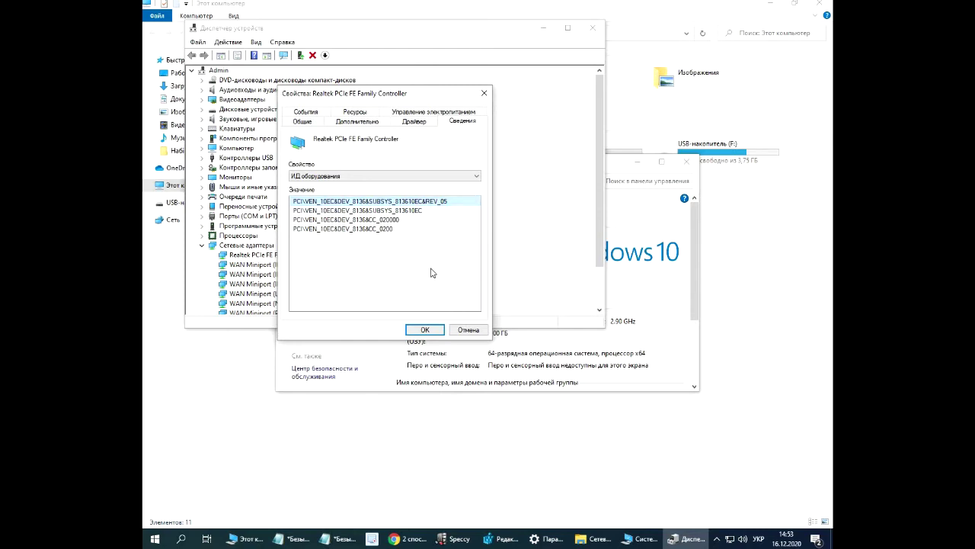
{"action": "left_click_drag", "start_coordinate": [385, 95], "coordinate": [422, 95]}
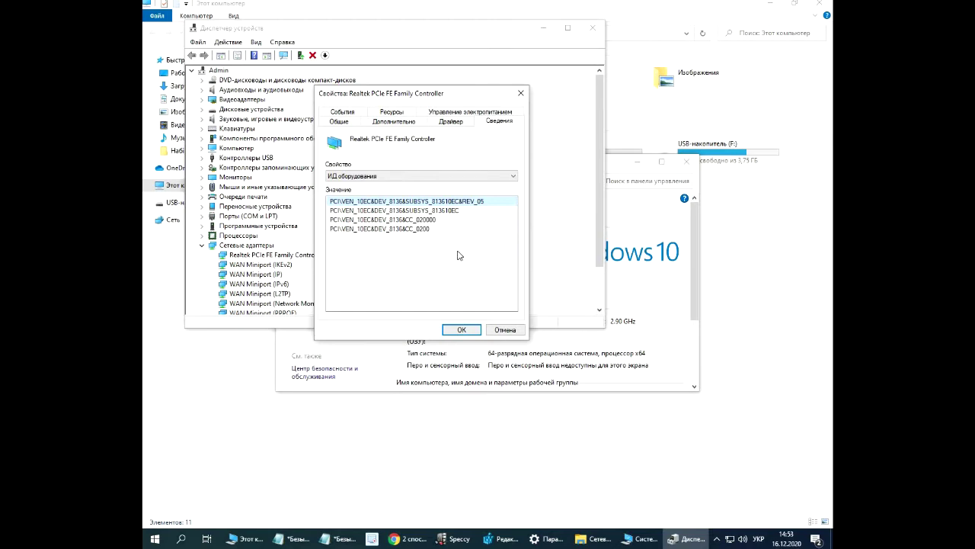
{"action": "left_click_drag", "start_coordinate": [416, 93], "coordinate": [264, 34]}
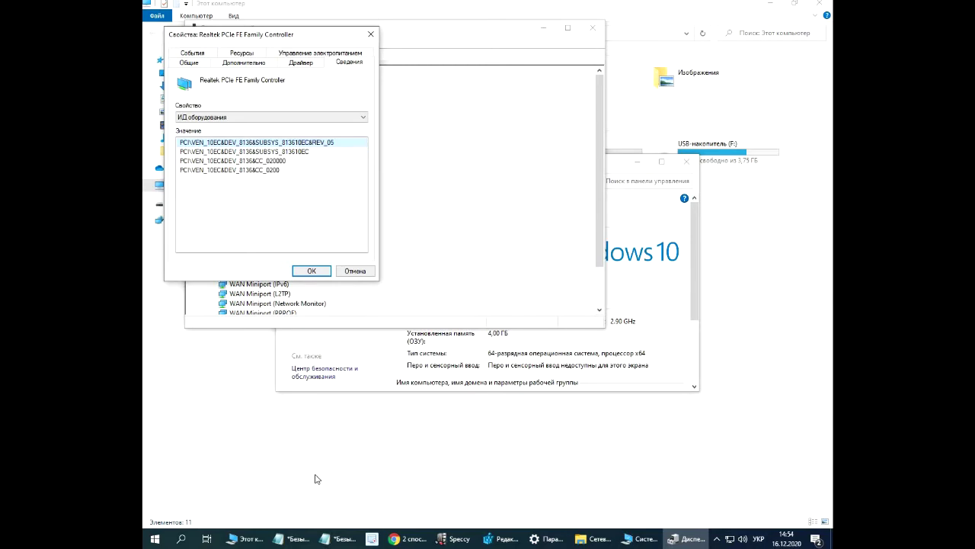
- Review the Notepad list of network reset commands, then minimize it
{"action": "left_click", "coordinate": [337, 539]}
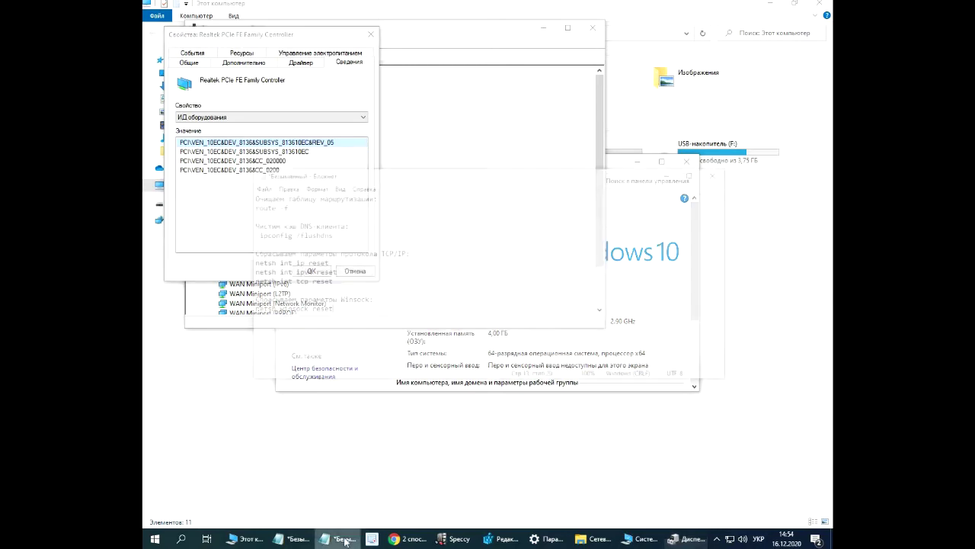
{"action": "left_click_drag", "start_coordinate": [472, 146], "coordinate": [495, 175]}
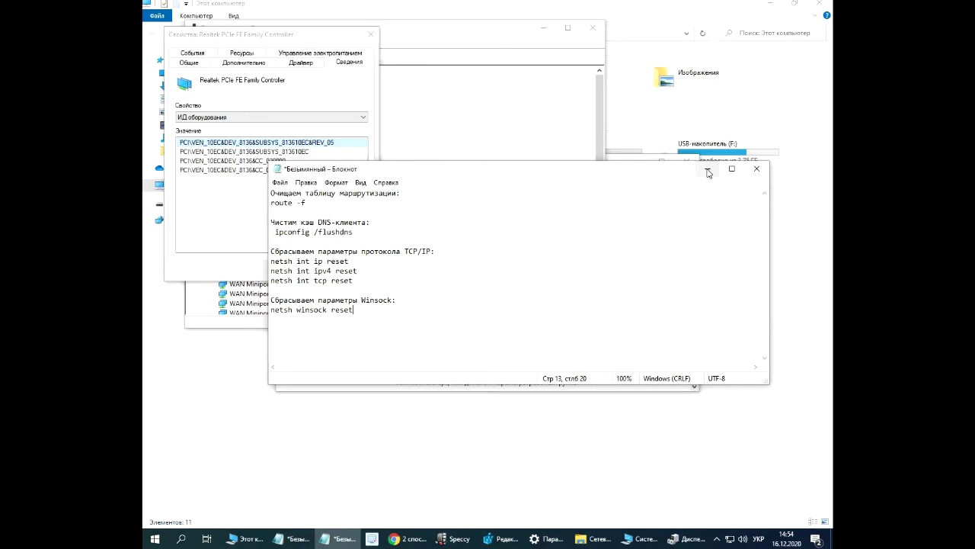
{"action": "left_click", "coordinate": [708, 170]}
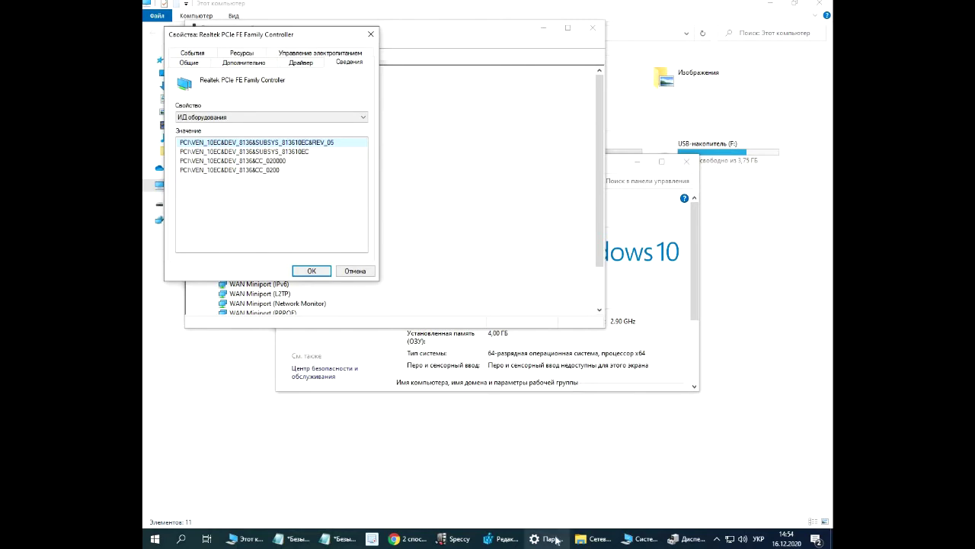
- Open the Ethernet connection's status from the adapter settings and examine its network details, including the physical address
{"action": "left_click", "coordinate": [651, 543]}
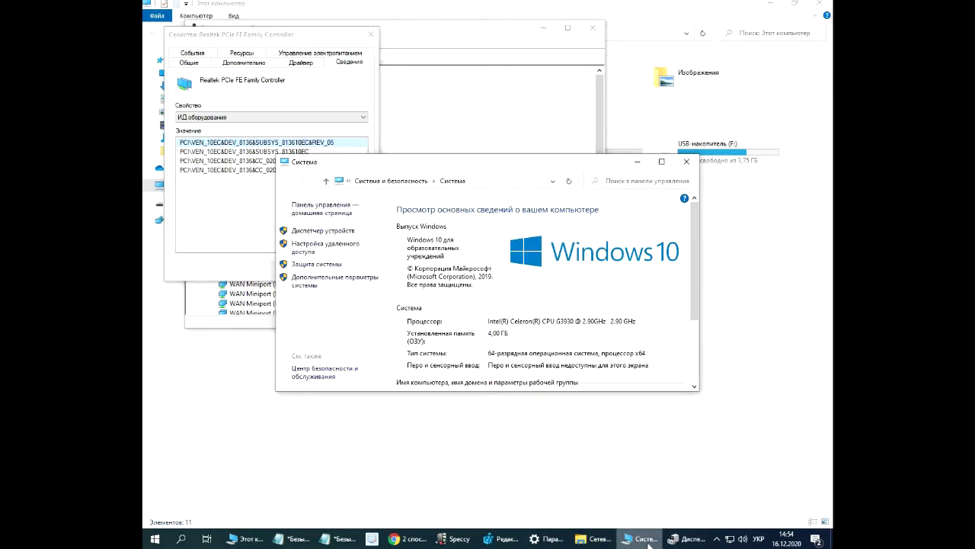
{"action": "left_click", "coordinate": [548, 539]}
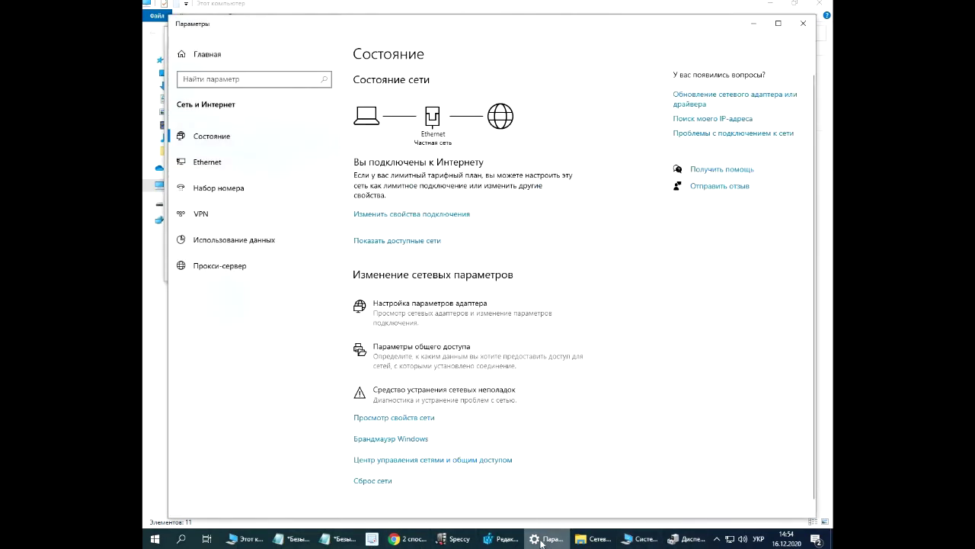
{"action": "left_click", "coordinate": [435, 307]}
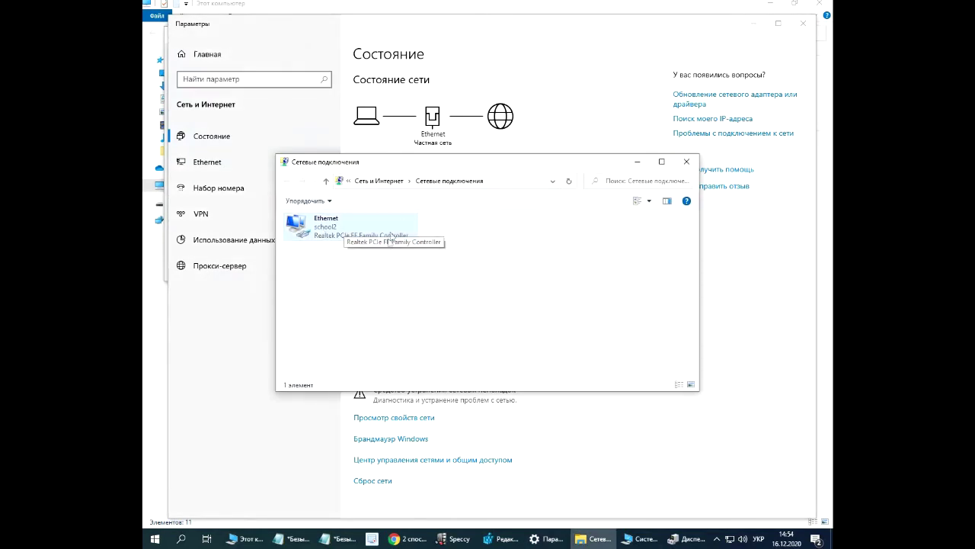
{"action": "right_click", "coordinate": [337, 230]}
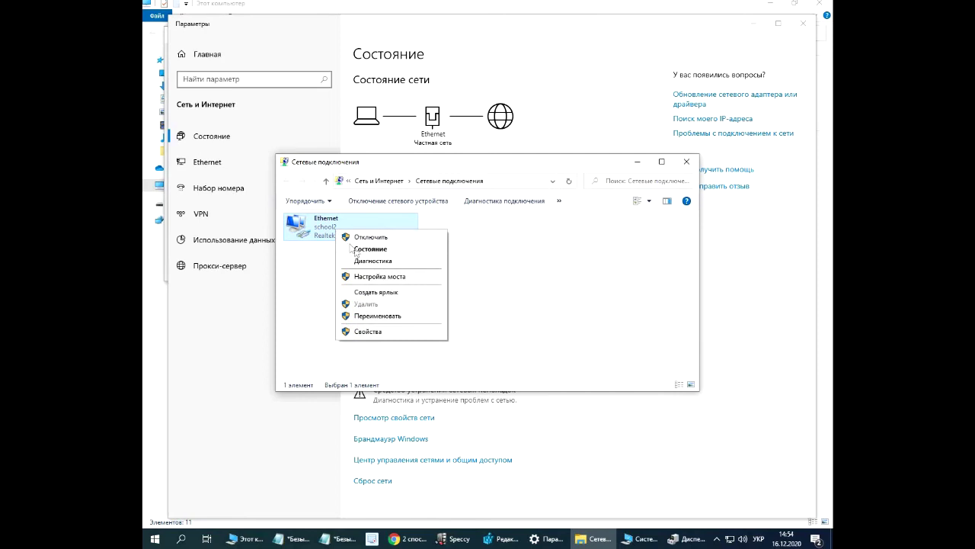
{"action": "left_click", "coordinate": [373, 251]}
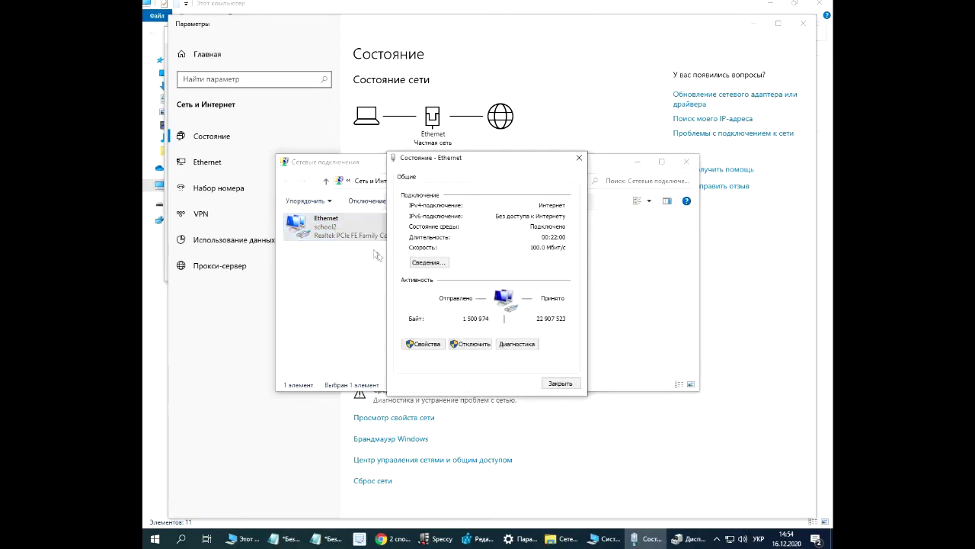
{"action": "left_click", "coordinate": [427, 263]}
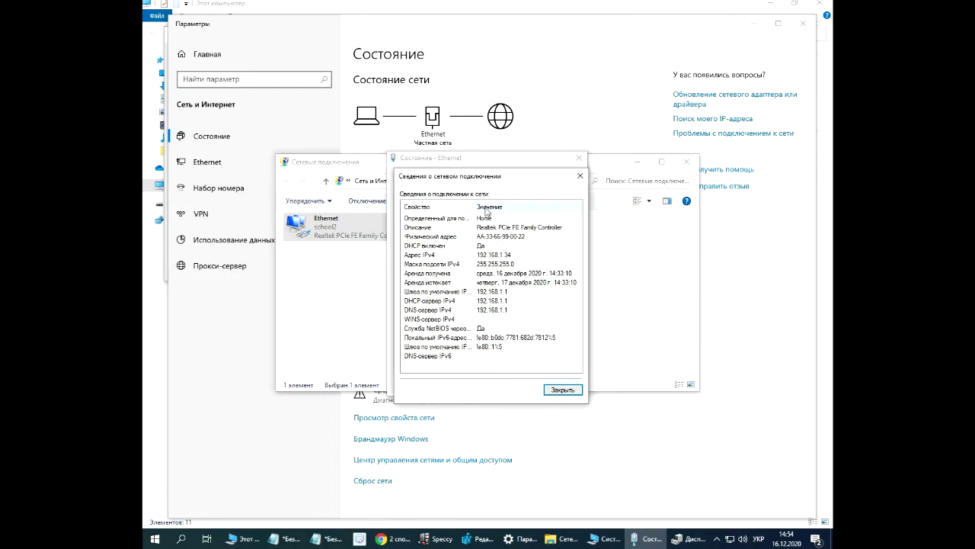
{"action": "left_click_drag", "start_coordinate": [506, 185], "coordinate": [317, 102]}
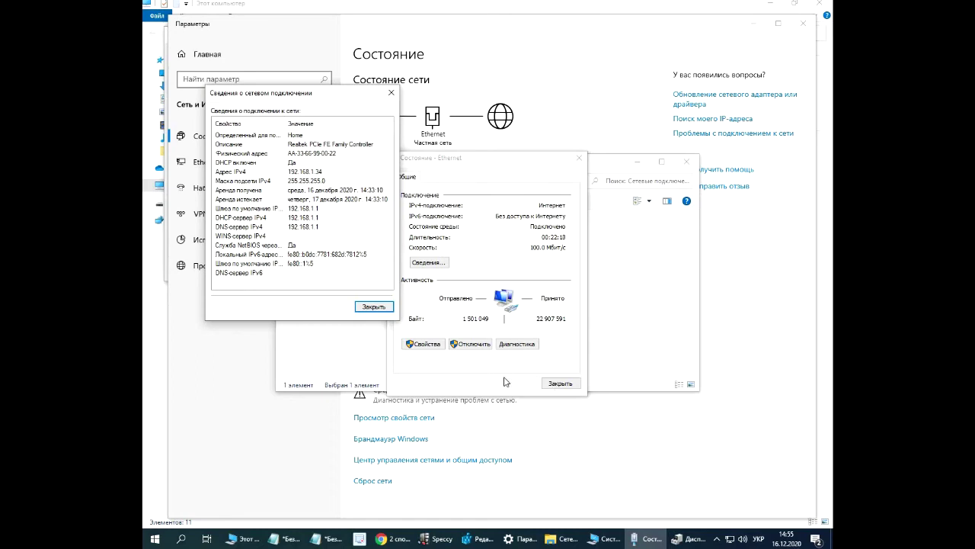
- Launch Registry Editor by running regedit
{"action": "key", "text": "super+r"}
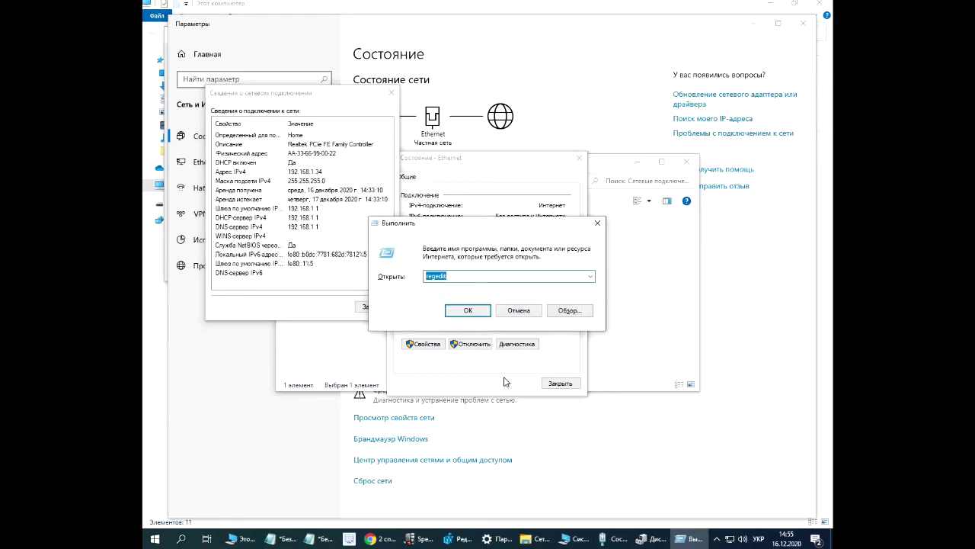
{"action": "left_click", "coordinate": [456, 277]}
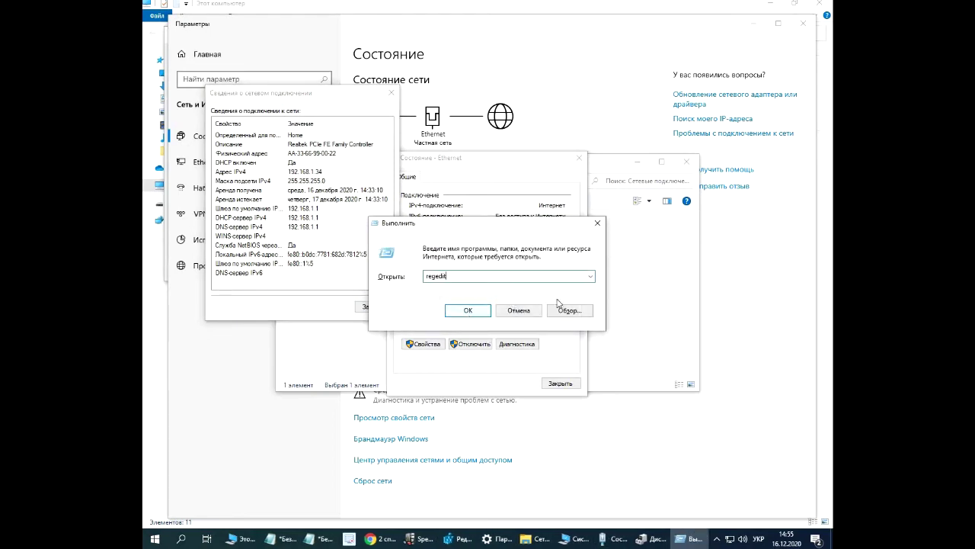
{"action": "left_click", "coordinate": [468, 312]}
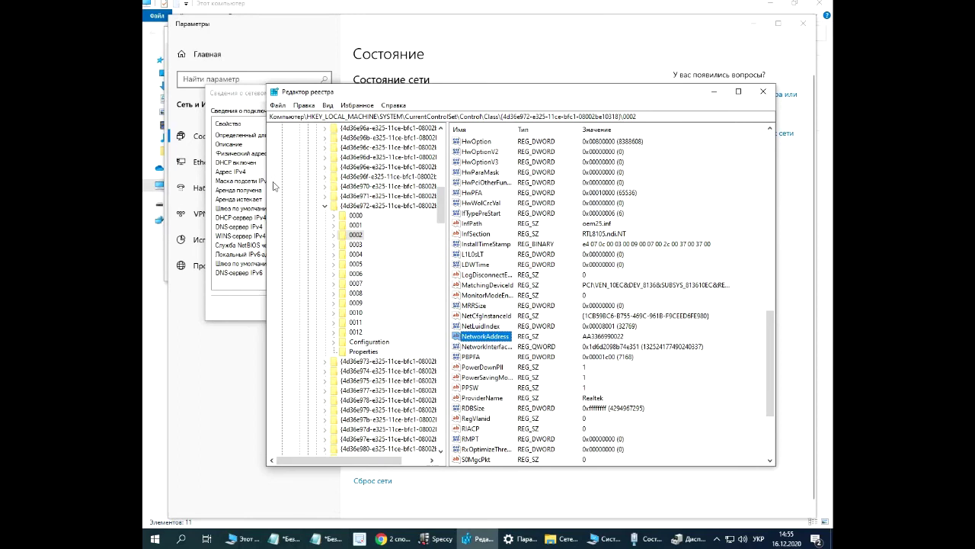
- Locate the class key {4D36E972-E325-11CE-BFC1-08002BE10318} under HKEY_LOCAL_MACHINE\SYSTEM\CurrentControlSet\Control\Class, following the path noted in Notepad
{"action": "left_click", "coordinate": [326, 539]}
{"action": "left_click_drag", "start_coordinate": [649, 54], "coordinate": [230, 54]}
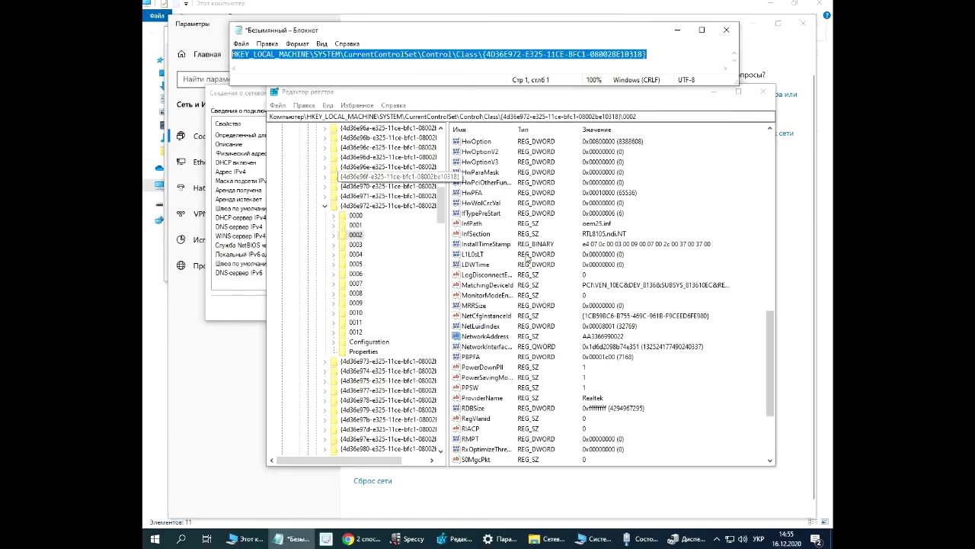
{"action": "left_click", "coordinate": [454, 102]}
{"action": "scroll", "coordinate": [387, 241], "scroll_direction": "up", "scroll_amount": 15}
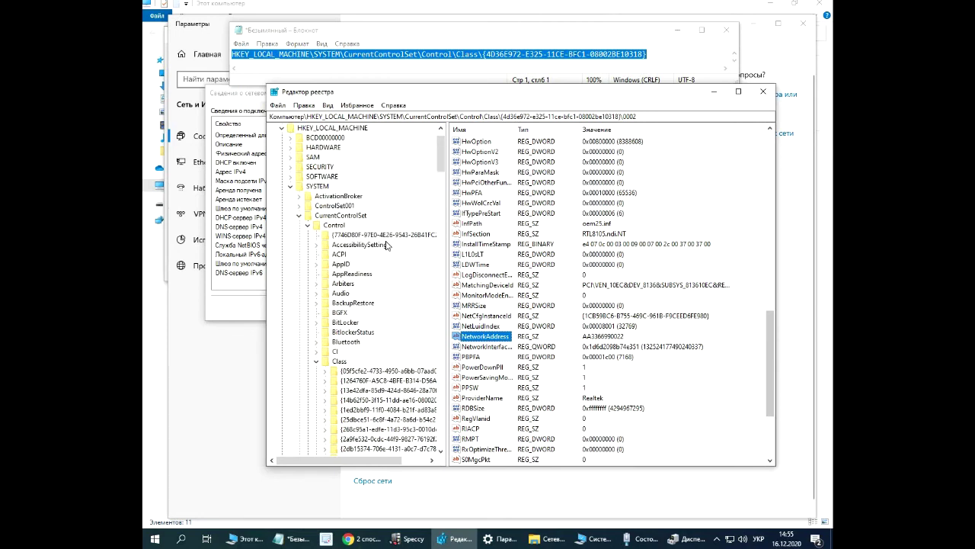
{"action": "scroll", "coordinate": [387, 244], "scroll_direction": "up", "scroll_amount": 1}
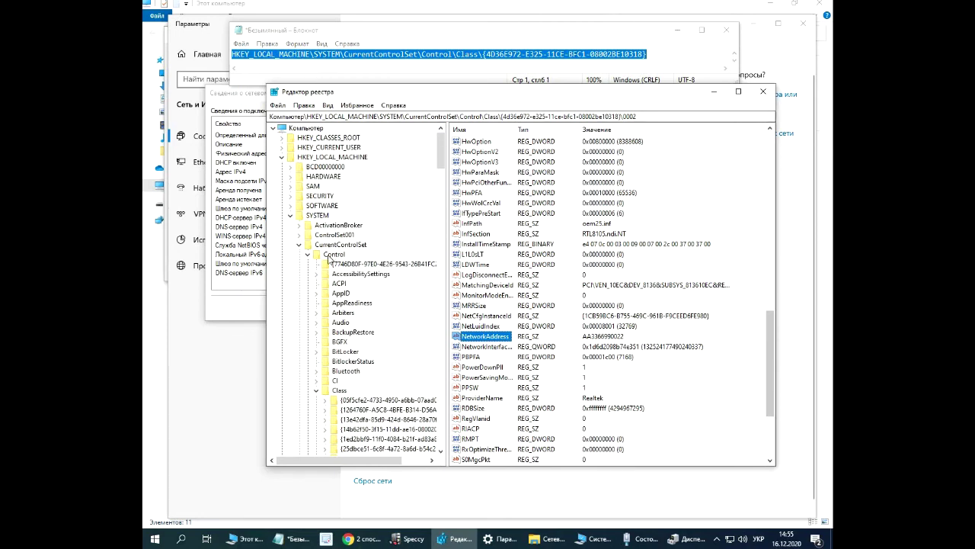
{"action": "left_click_drag", "start_coordinate": [443, 153], "coordinate": [453, 224]}
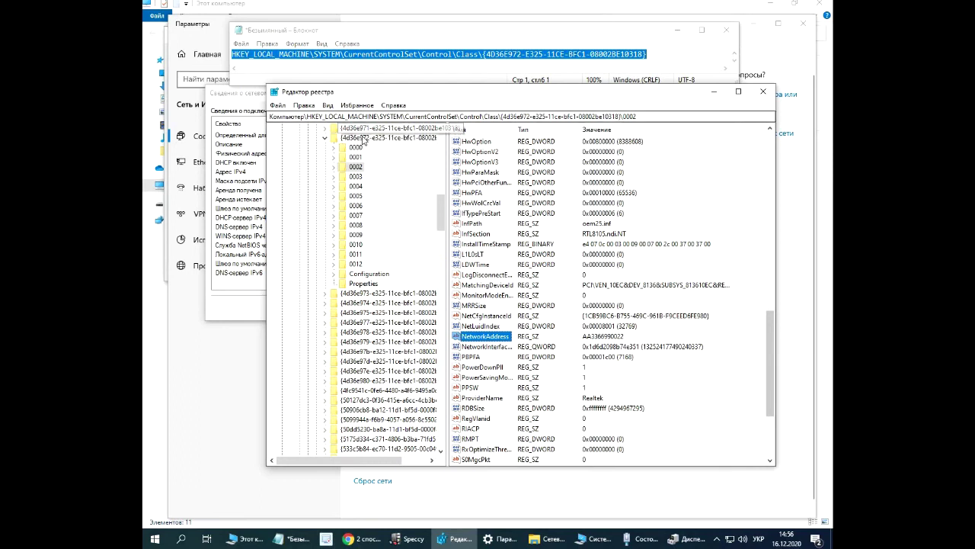
- Compare the ComponentId of registry subkey 0002 with the Realtek adapter's hardware IDs, closing the Ethernet detail and status windows
{"action": "key", "text": "F5"}
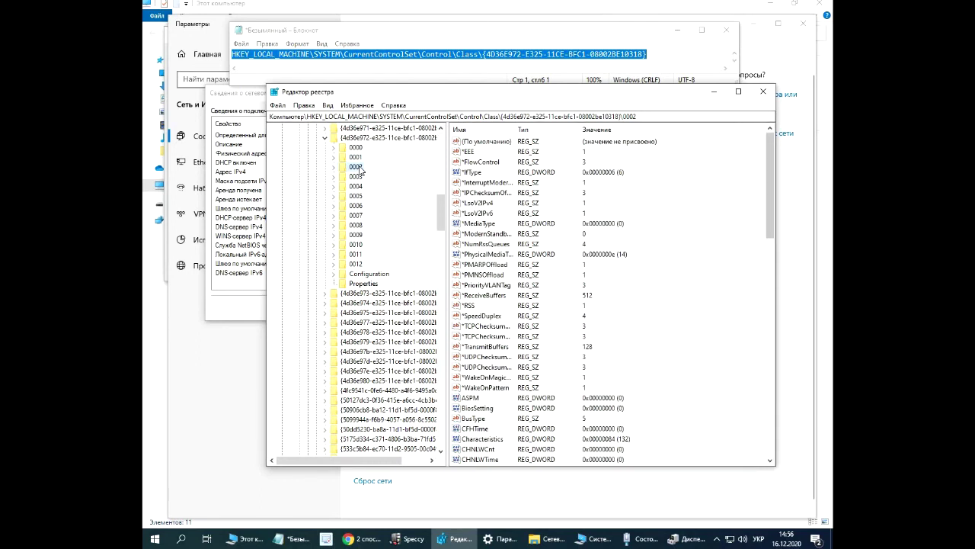
{"action": "scroll", "coordinate": [675, 304], "scroll_direction": "down", "scroll_amount": 8}
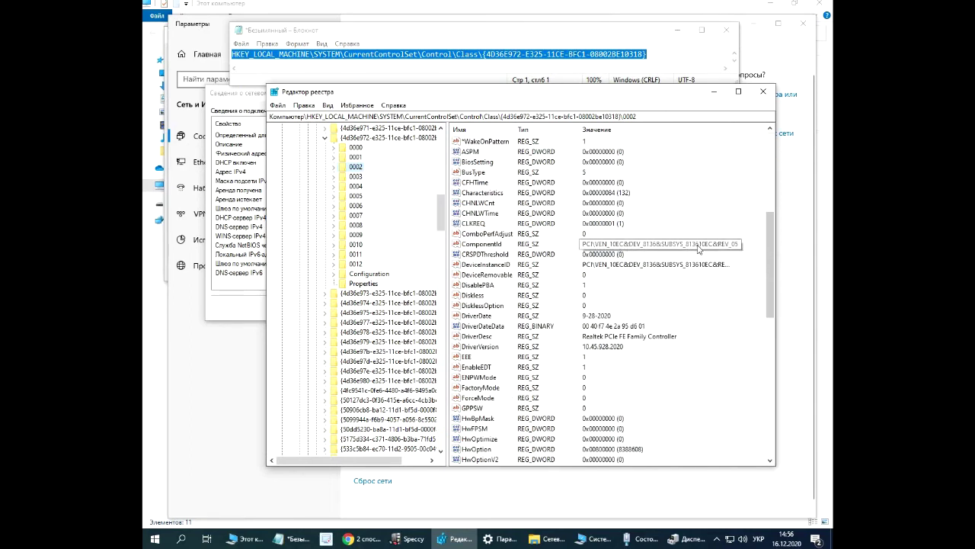
{"action": "key", "text": "alt+Tab"}
{"action": "left_click", "coordinate": [199, 145]}
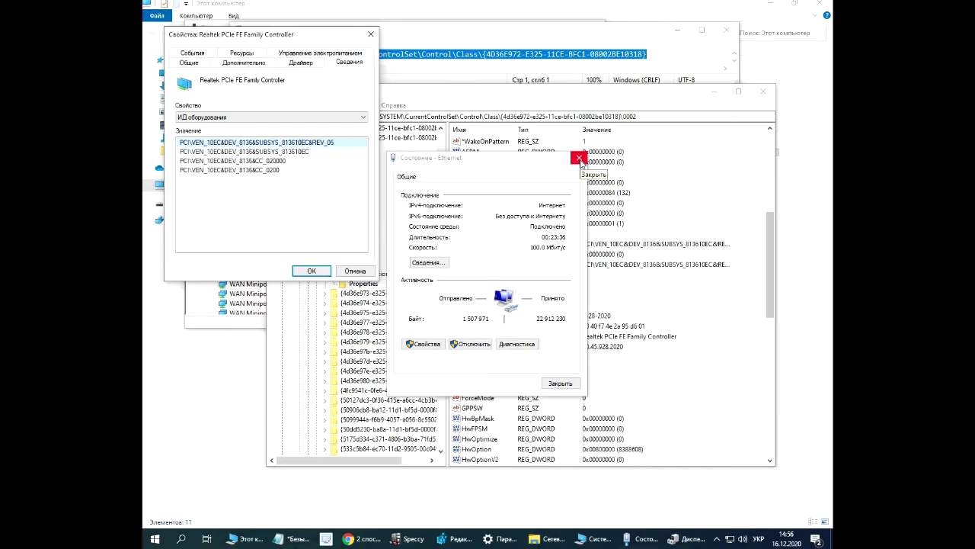
{"action": "left_click", "coordinate": [580, 160]}
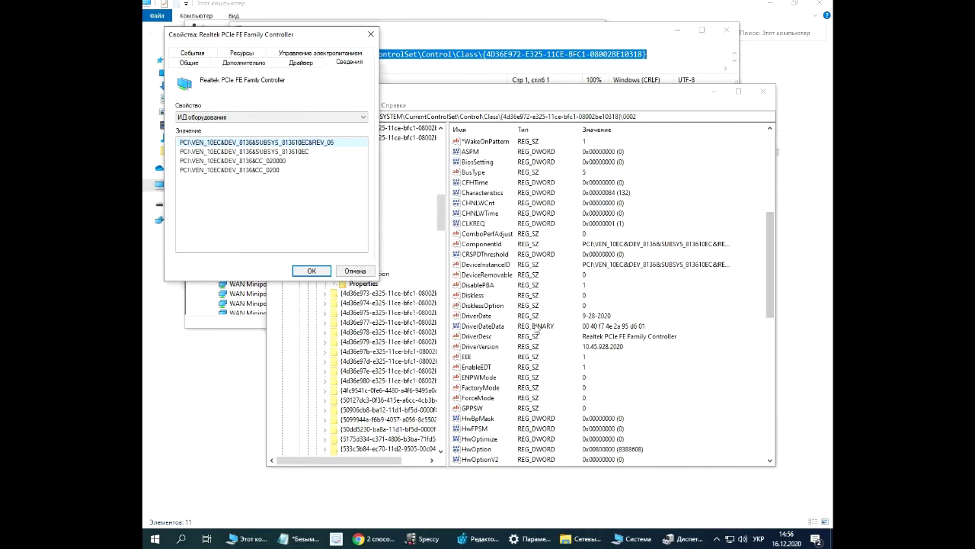
{"action": "scroll", "coordinate": [509, 387], "scroll_direction": "down", "scroll_amount": 10}
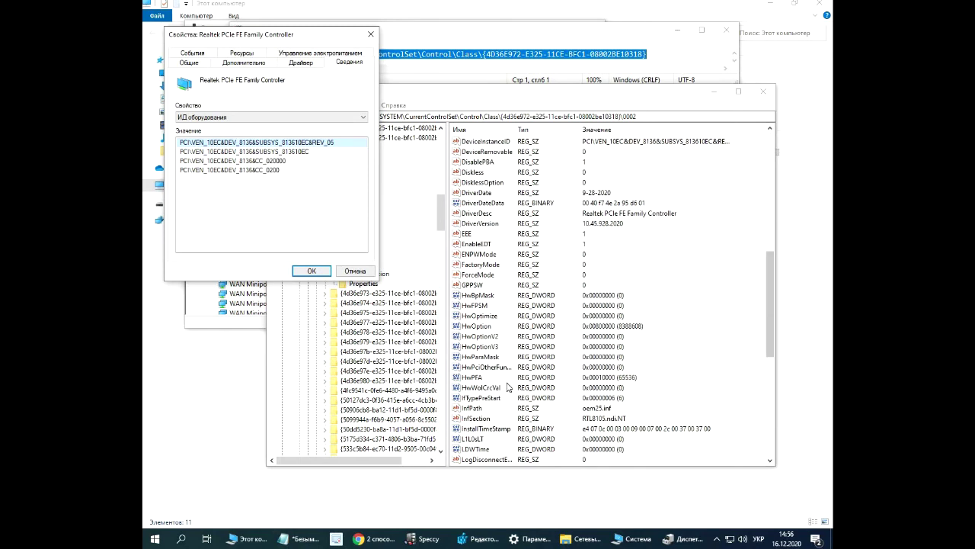
- Open the NetworkAddress string value of subkey 0002, examine its data, and close the editing dialog without changes
{"action": "left_click", "coordinate": [488, 336]}
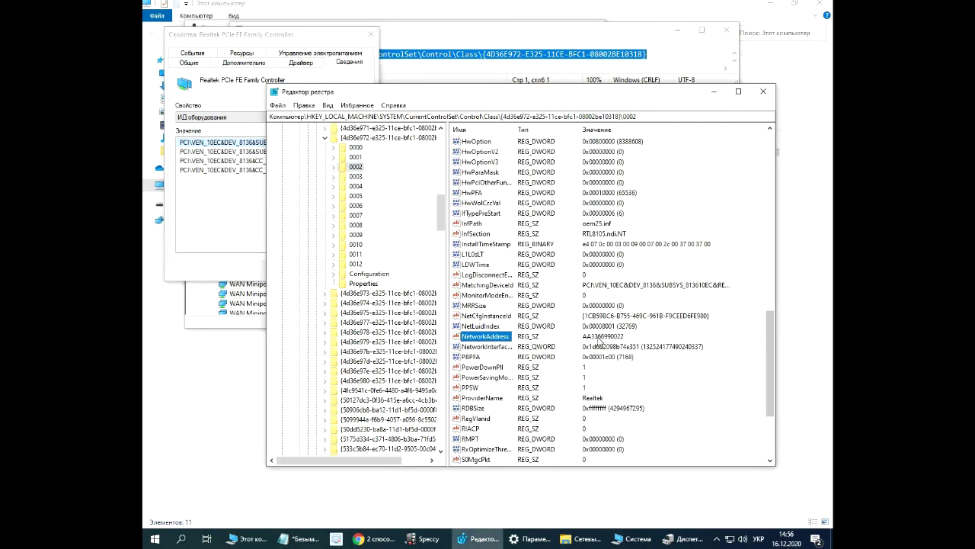
{"action": "double_click", "coordinate": [471, 338]}
{"action": "left_click", "coordinate": [366, 196]}
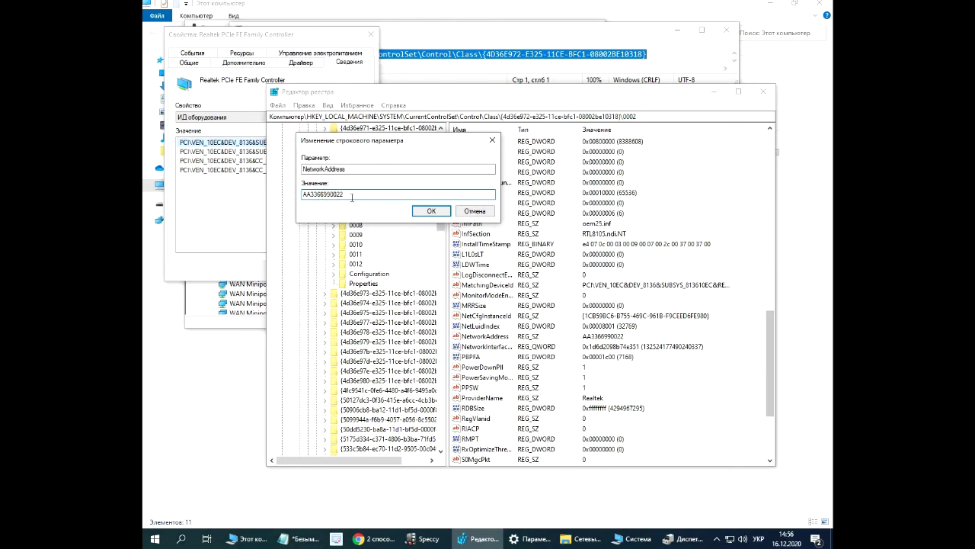
{"action": "left_click_drag", "start_coordinate": [342, 194], "coordinate": [309, 194]}
{"action": "left_click", "coordinate": [349, 196]}
{"action": "left_click", "coordinate": [493, 140]}
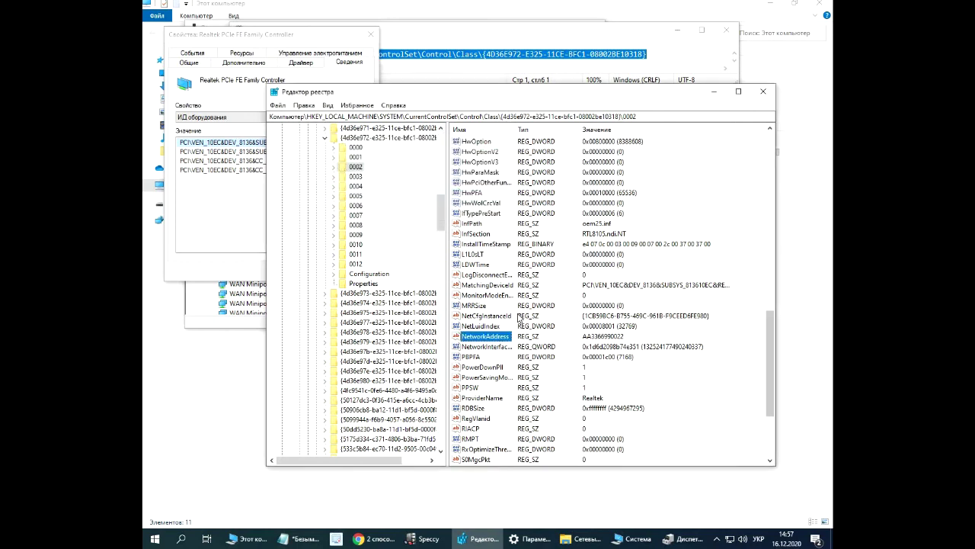
- Create a new string value in subkey 0002 and delete it again
{"action": "right_click", "coordinate": [358, 169]}
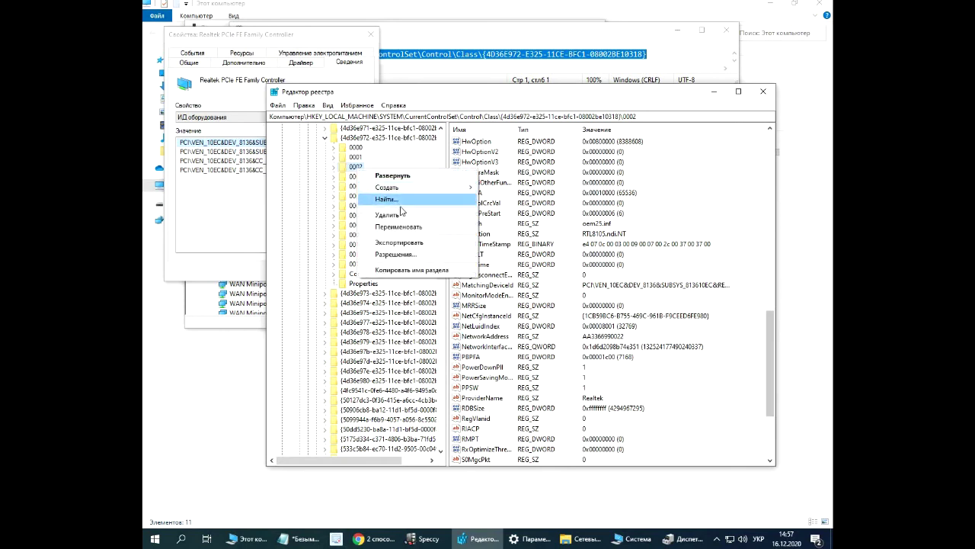
{"action": "mouse_move", "coordinate": [412, 194]}
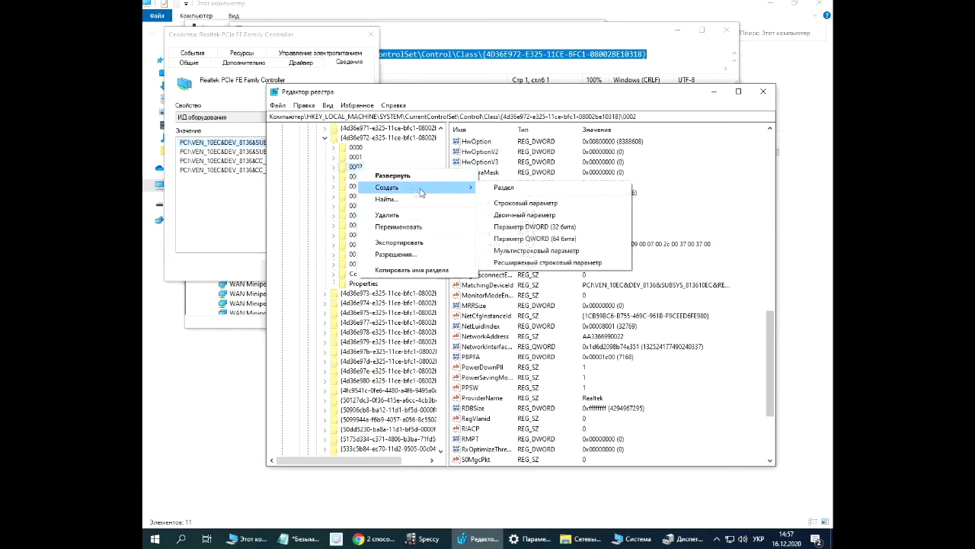
{"action": "left_click", "coordinate": [546, 203]}
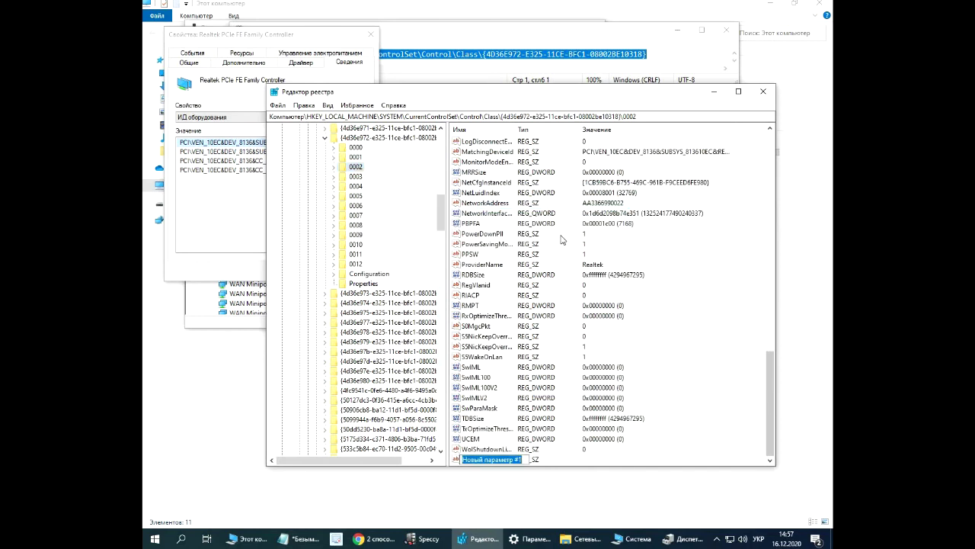
{"action": "right_click", "coordinate": [460, 462]}
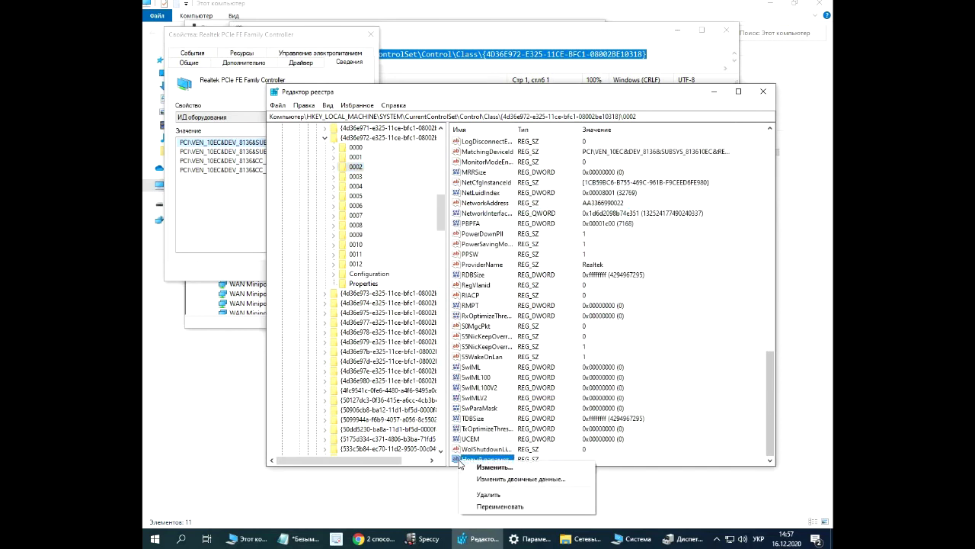
{"action": "left_click", "coordinate": [505, 491]}
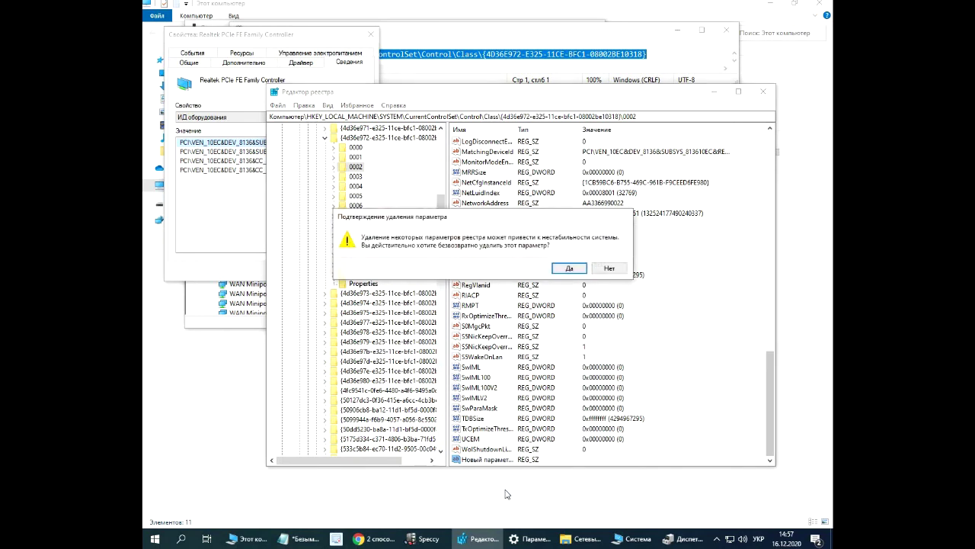
{"action": "left_click", "coordinate": [579, 270]}
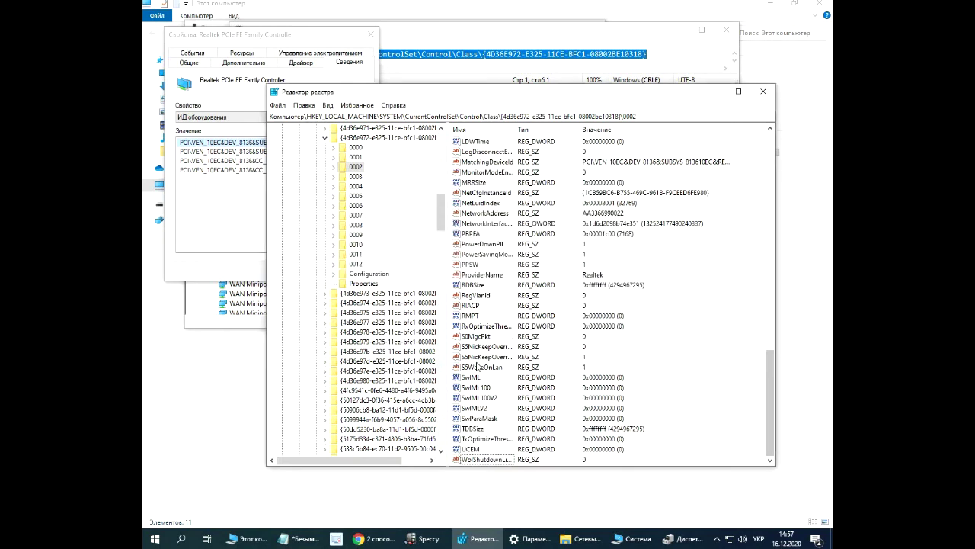
- Review the NetworkAddress value, close Registry Editor, and cancel the Realtek adapter's properties dialog
{"action": "left_click", "coordinate": [481, 217]}
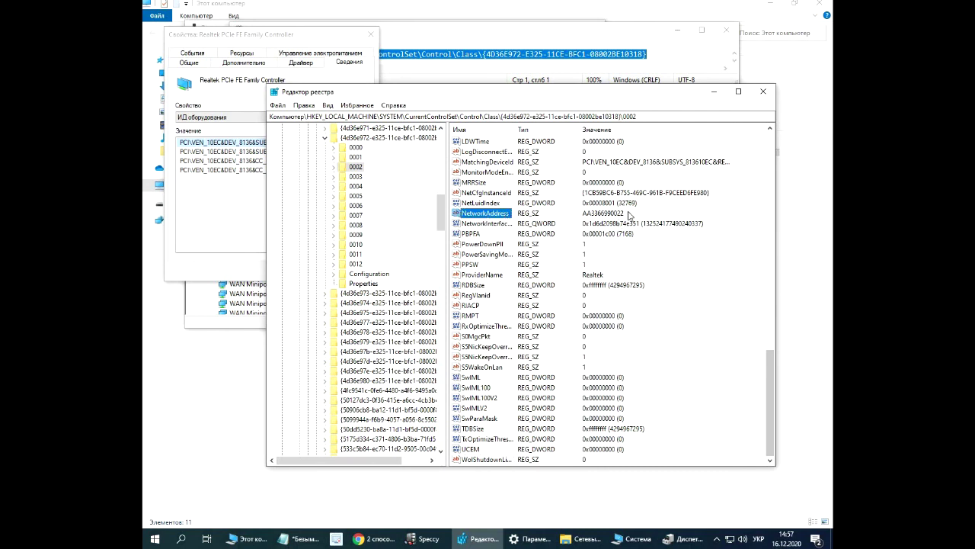
{"action": "left_click", "coordinate": [764, 93]}
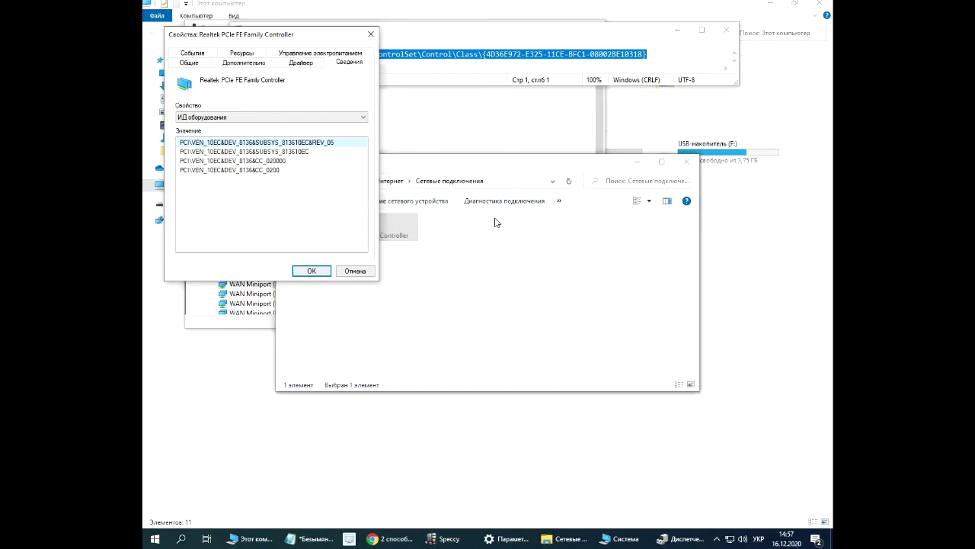
{"action": "left_click", "coordinate": [355, 272]}
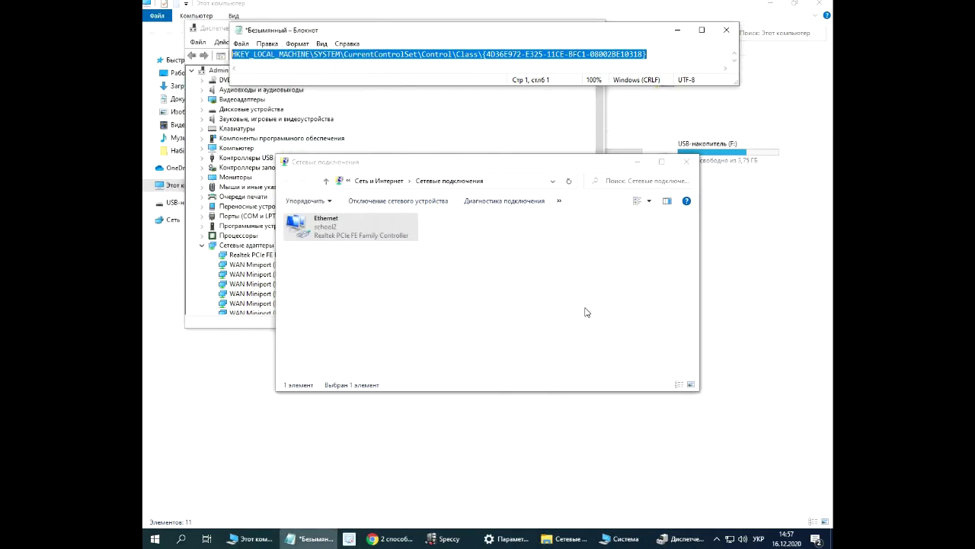
- Reopen the adapter settings from the network and Internet settings and view the Ethernet connection's disable option without applying it
{"action": "right_click", "coordinate": [339, 230]}
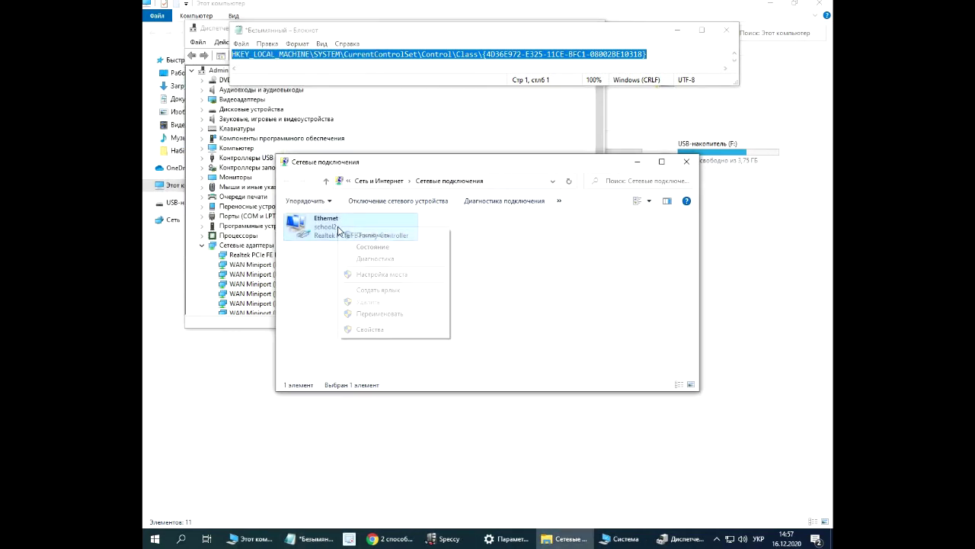
{"action": "left_click", "coordinate": [322, 298]}
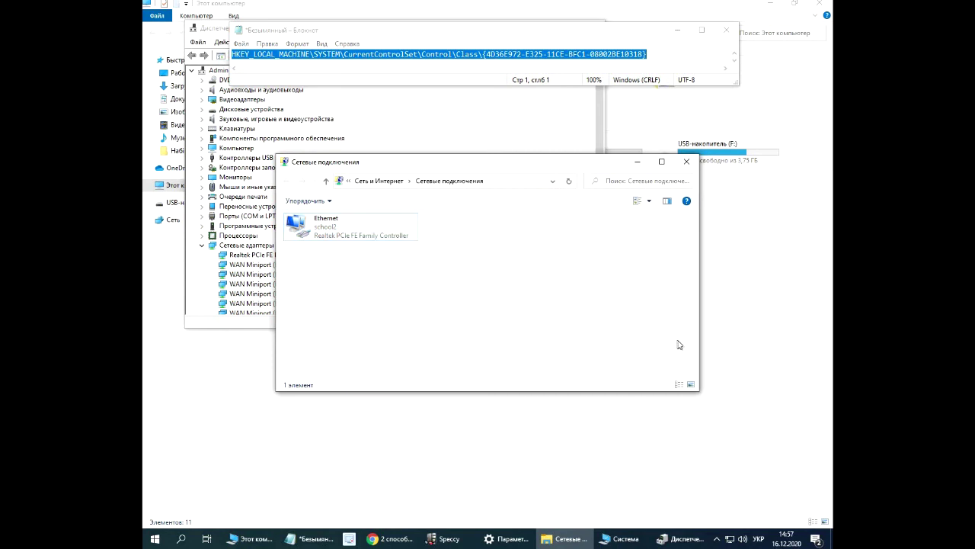
{"action": "left_click", "coordinate": [732, 538]}
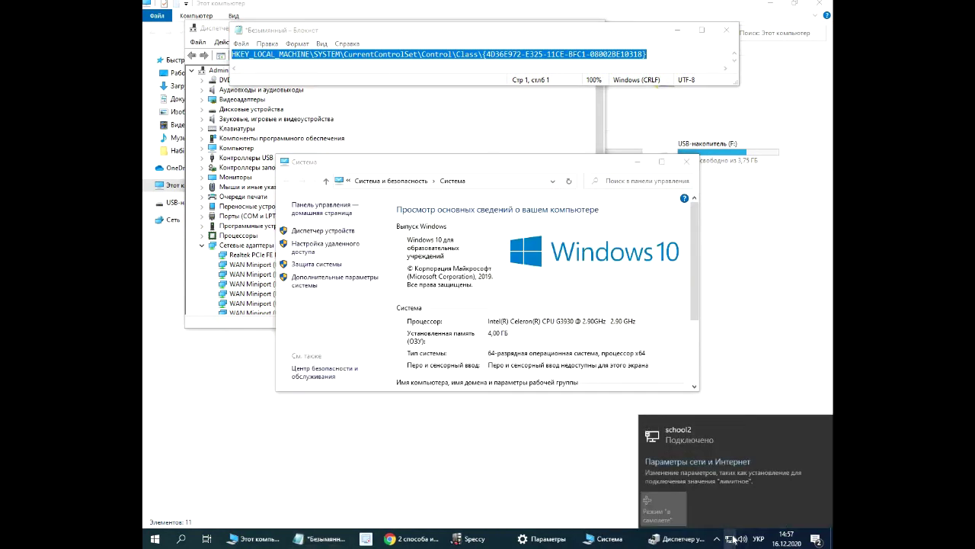
{"action": "left_click", "coordinate": [698, 461]}
{"action": "left_click", "coordinate": [442, 307]}
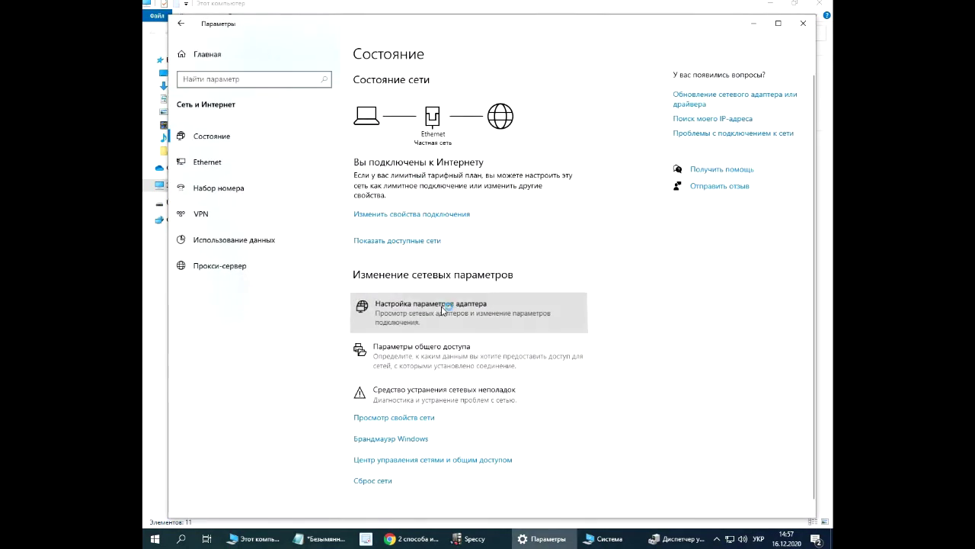
{"action": "right_click", "coordinate": [334, 226]}
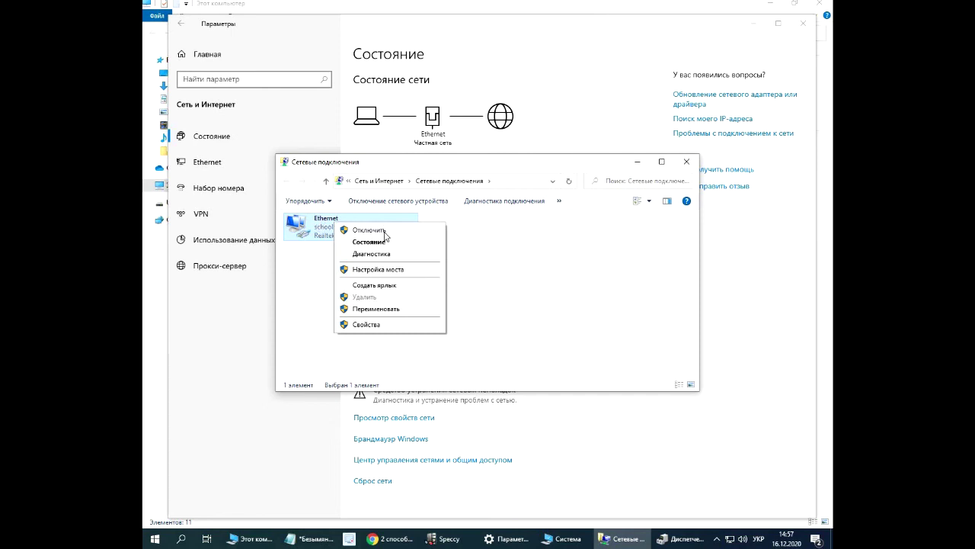
{"action": "left_click", "coordinate": [529, 239]}
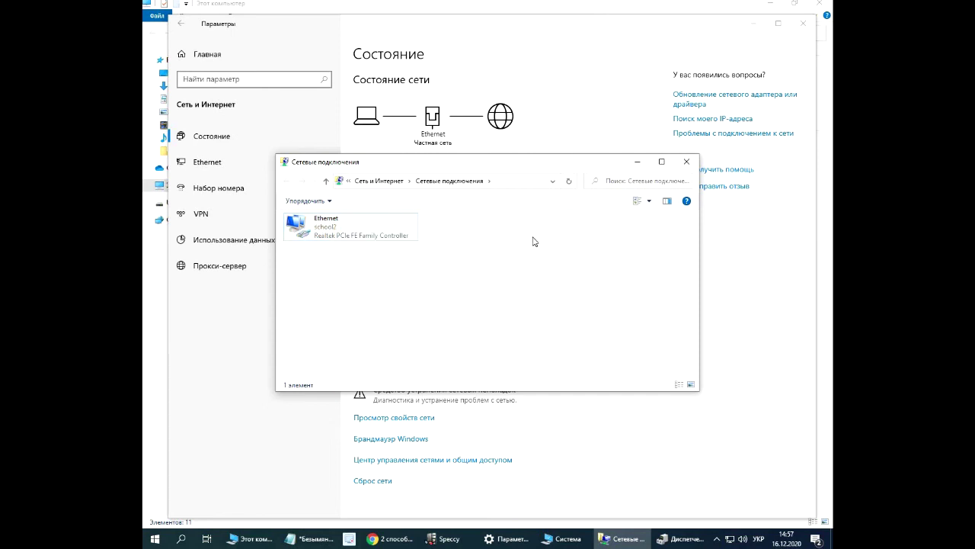